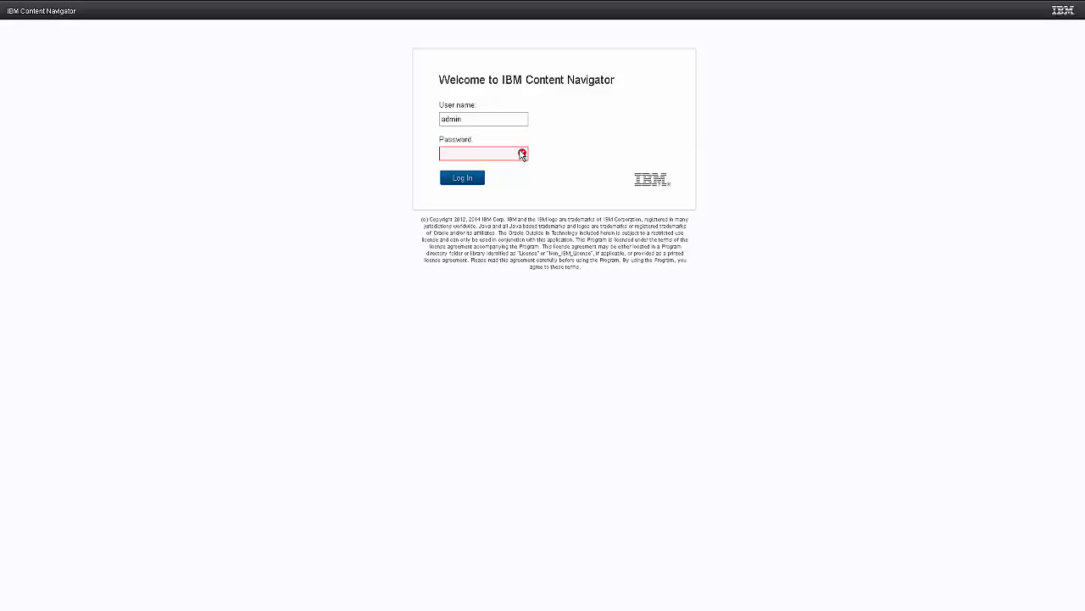
- Log in to IBM Content Navigator as admin by entering the account password
click(483, 153)
text(admi)
key(Return)
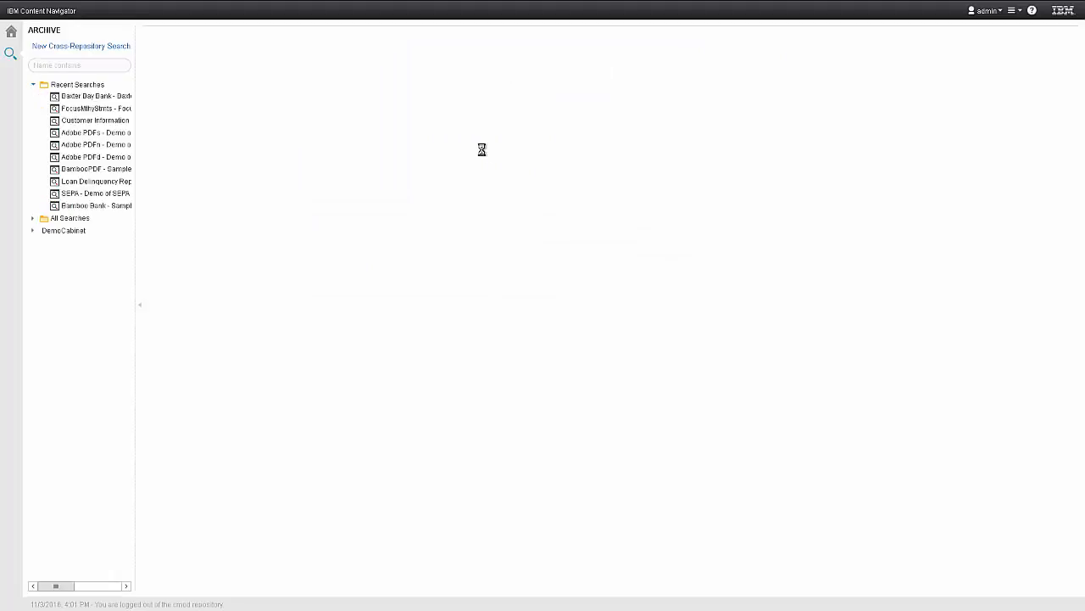
- Run the recent Baxter Bay Bank search with its default criteria and choose to mine all returned documents with RMS
click(85, 99)
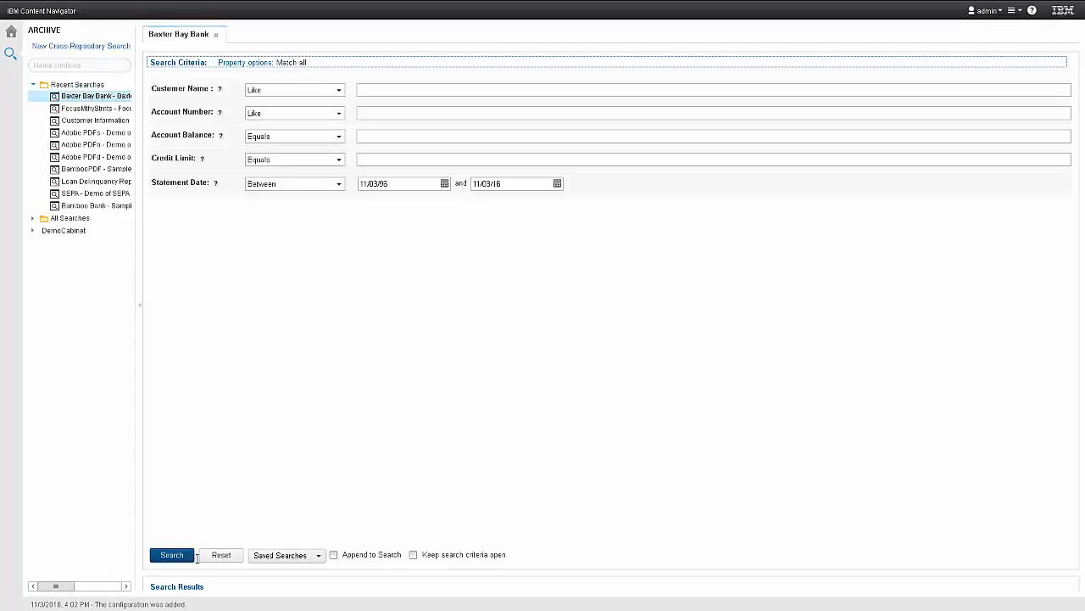
click(173, 557)
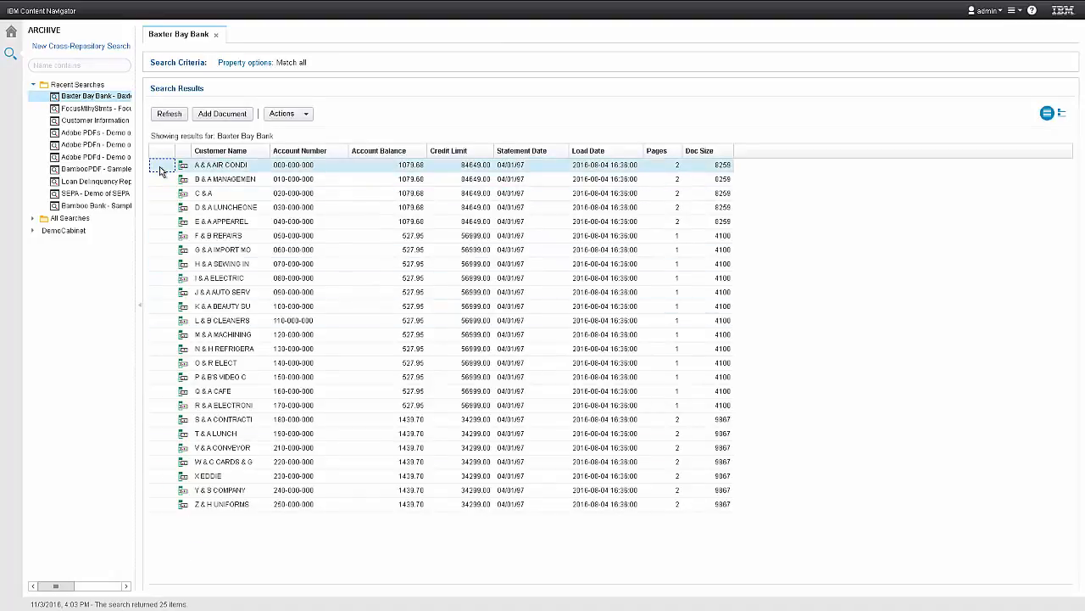
key(ctrl+a)
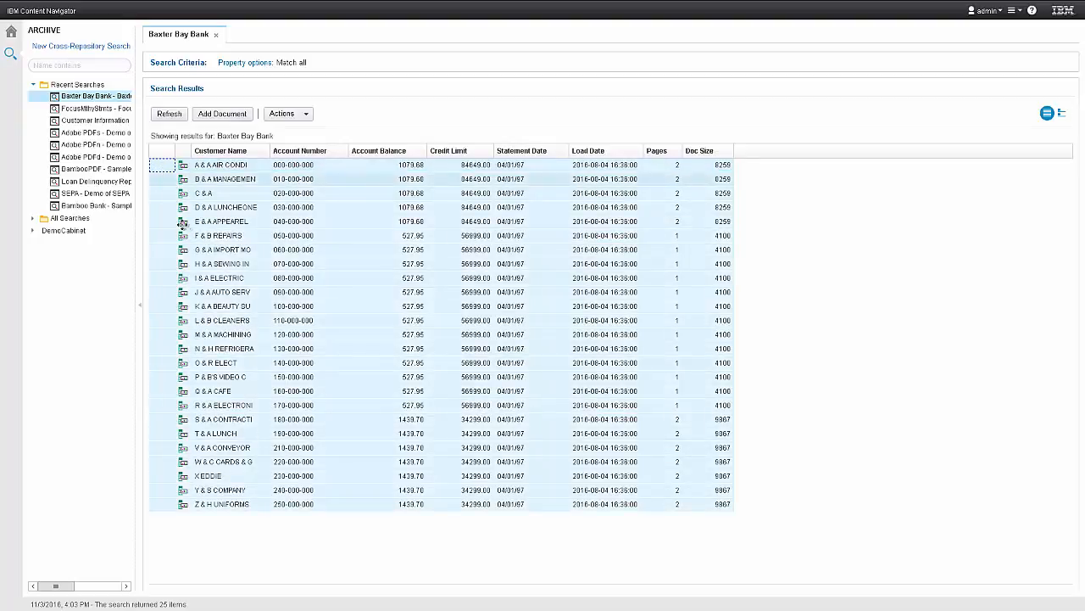
right_click(194, 246)
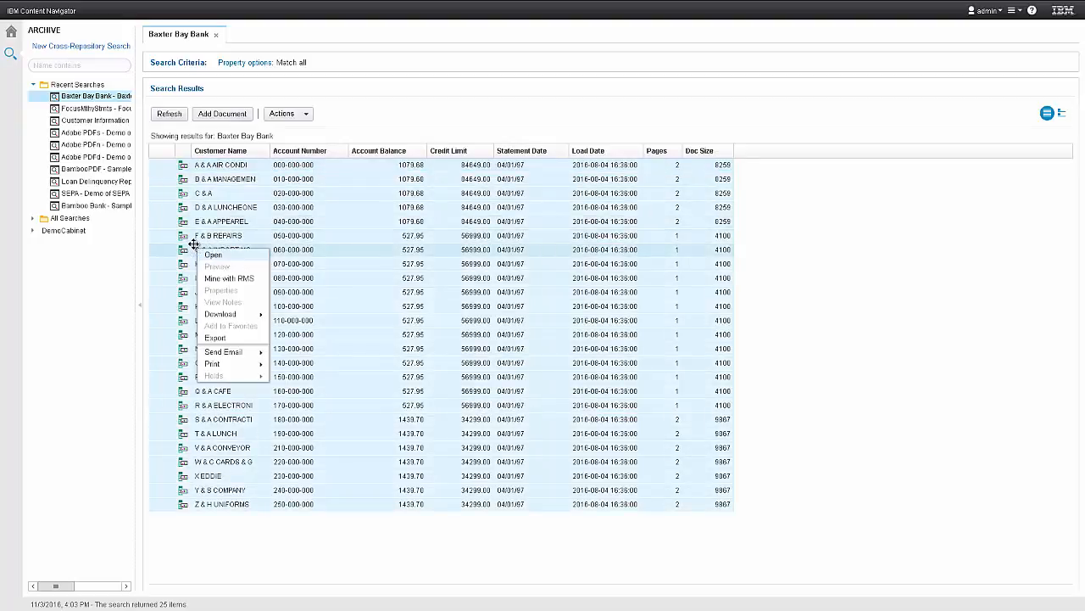
click(218, 279)
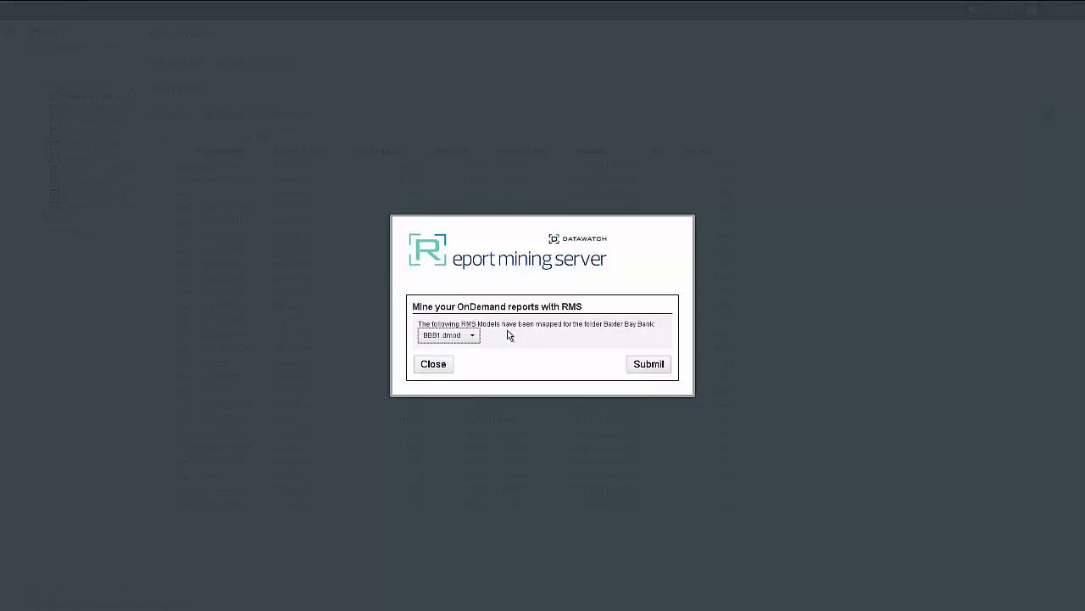
- Submit the selected reports to Report Mining Server using the BBB1.dmod model
click(473, 338)
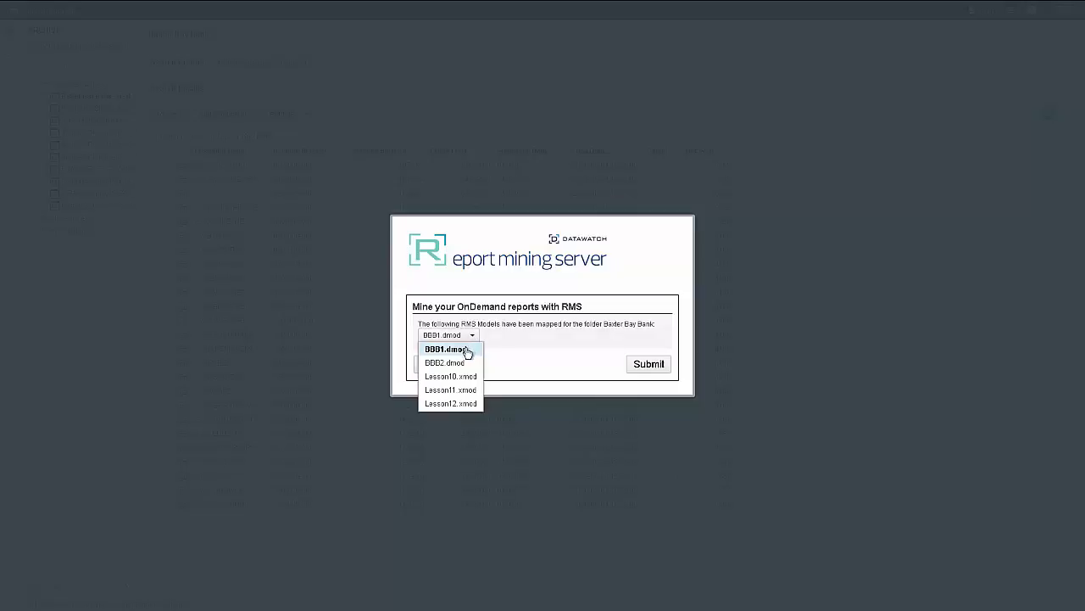
click(467, 352)
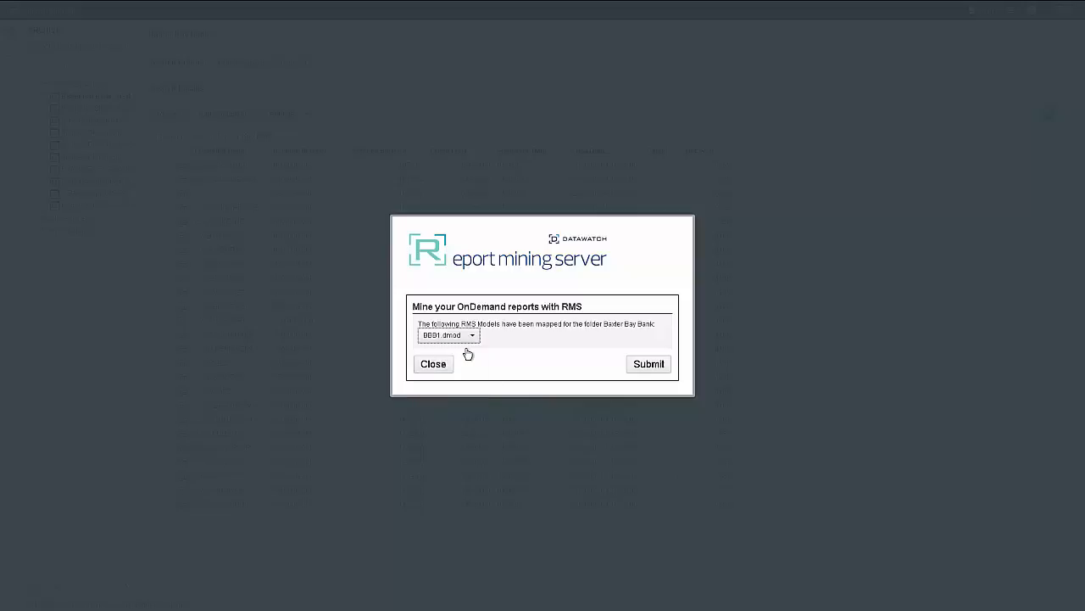
click(647, 367)
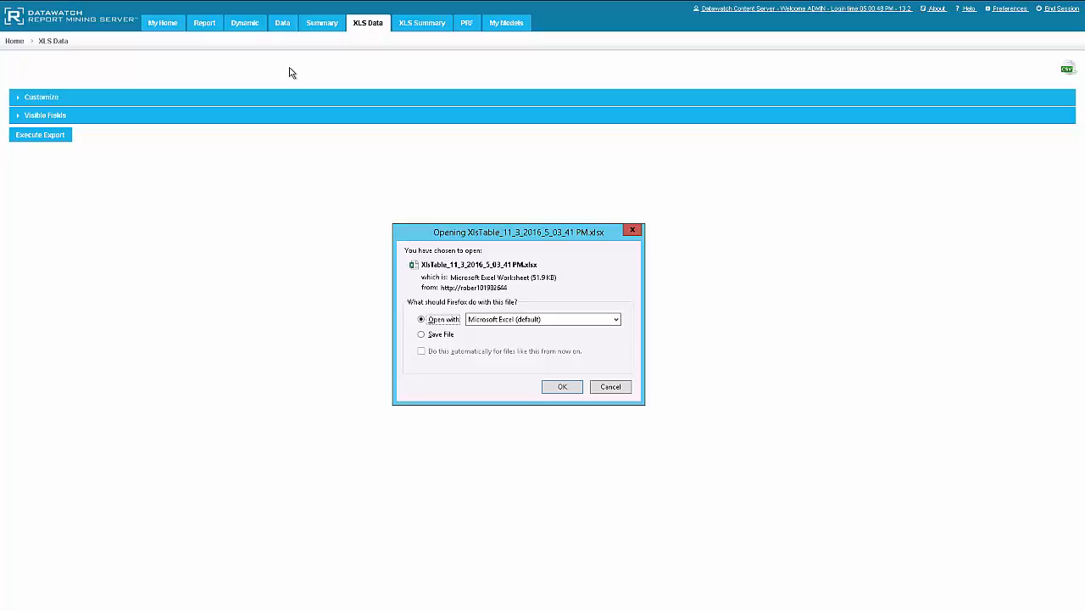
- Open the exported XlsTable workbook with Datawatch Data Prep Studio instead of the default Microsoft Excel
click(618, 321)
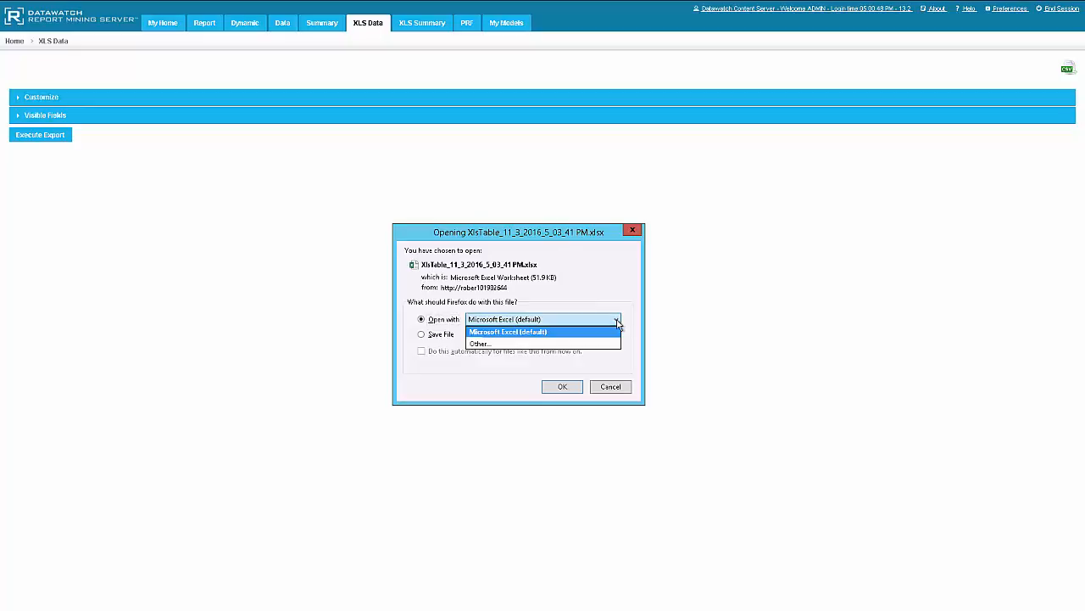
click(559, 346)
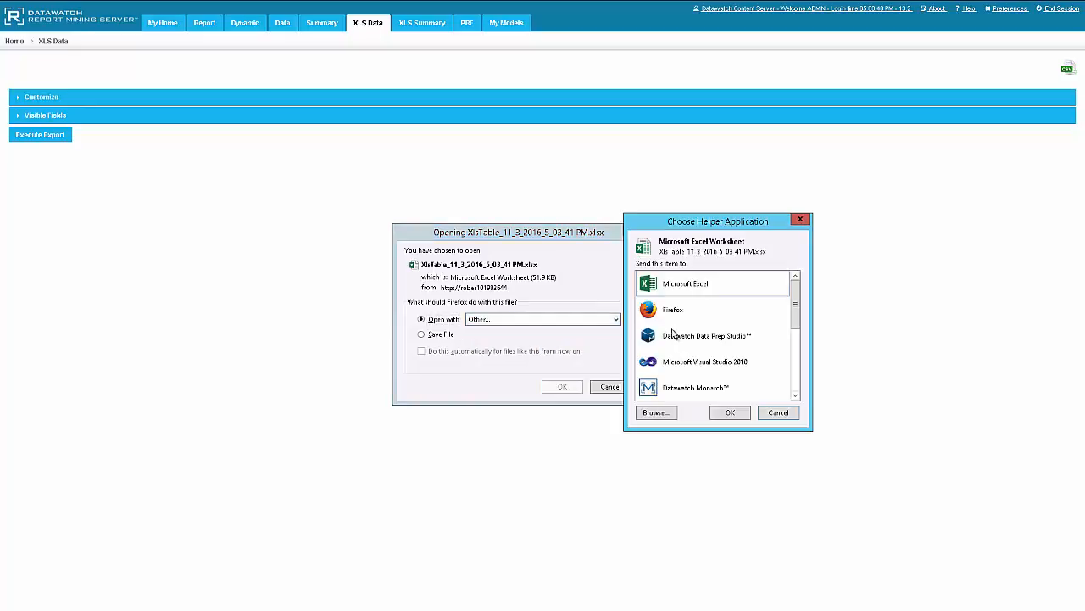
click(676, 338)
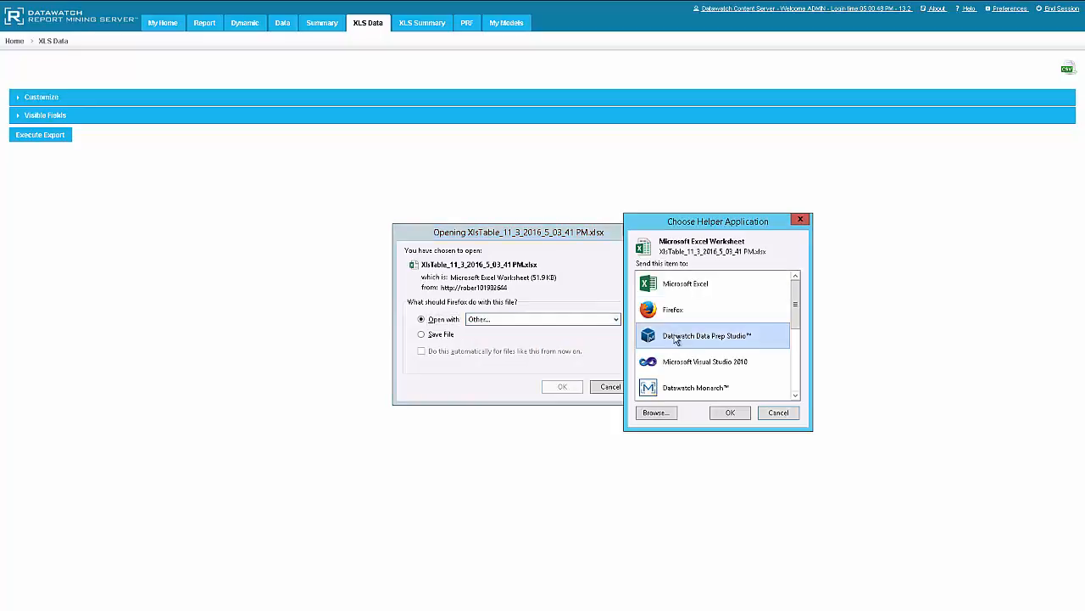
click(730, 414)
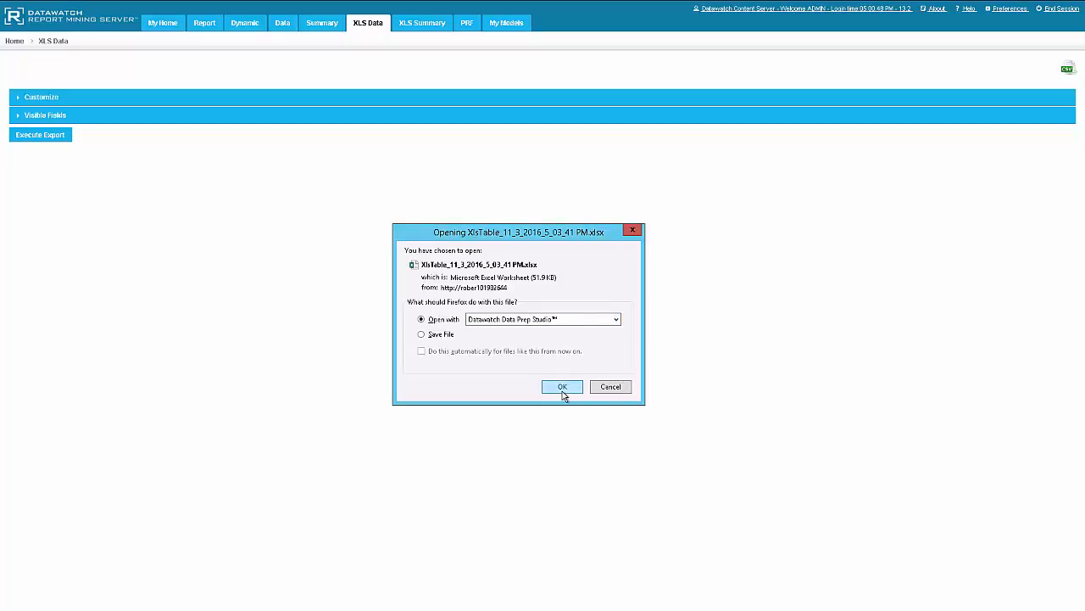
click(561, 387)
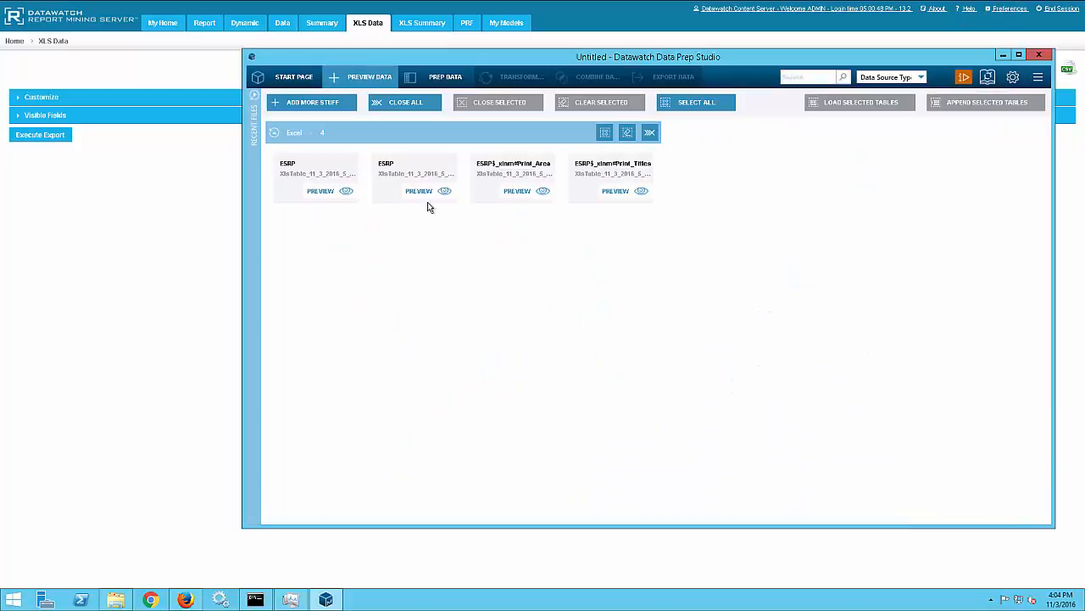
- Load the first ESRP table and export it to IBM Watson Analytics with the table name ESRP, overwriting any existing table
click(312, 169)
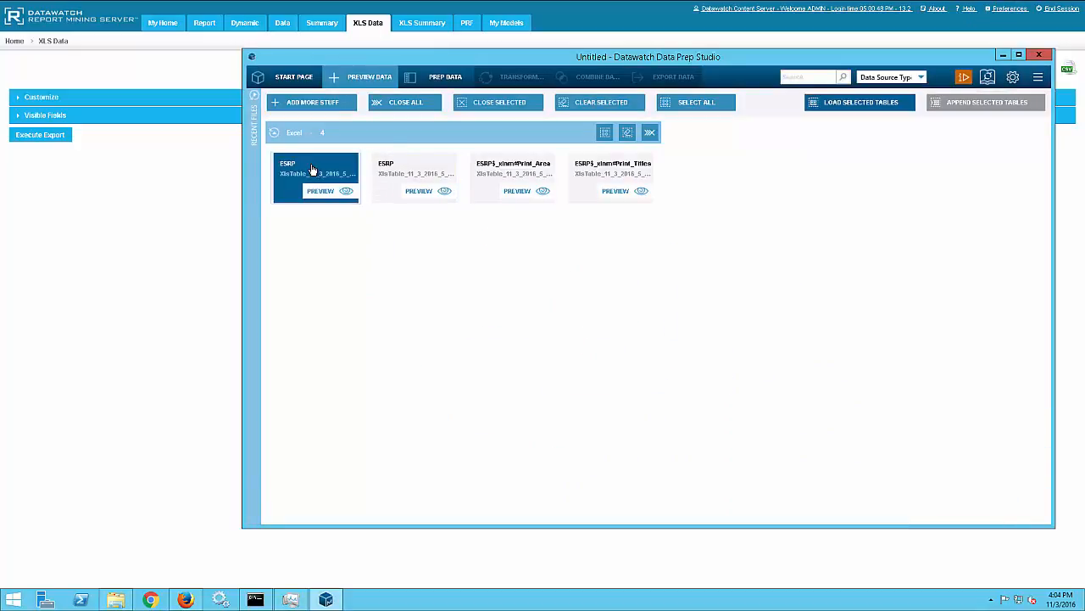
click(859, 105)
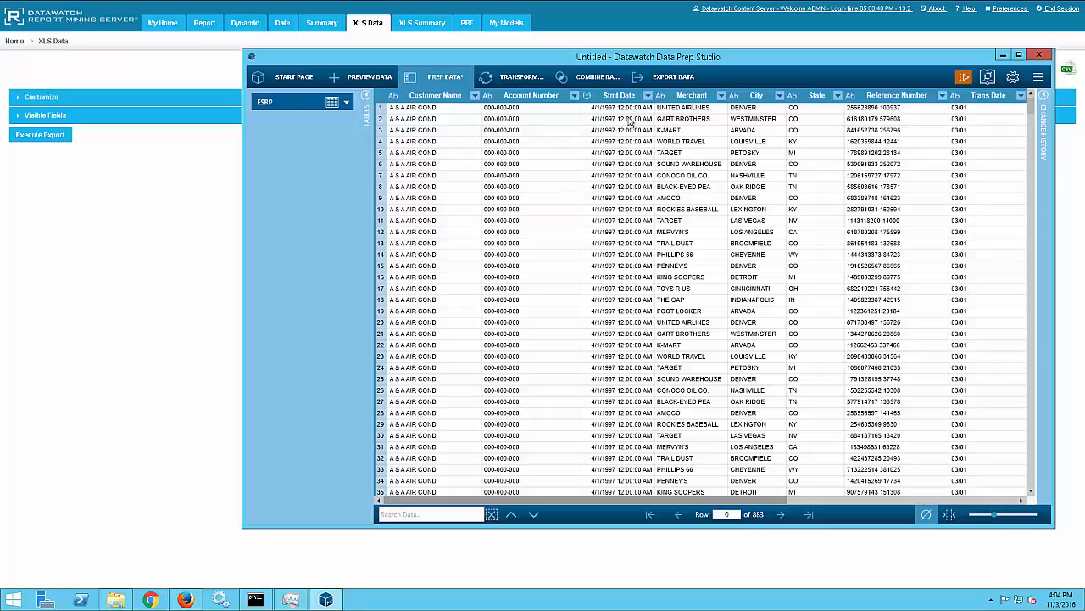
click(666, 78)
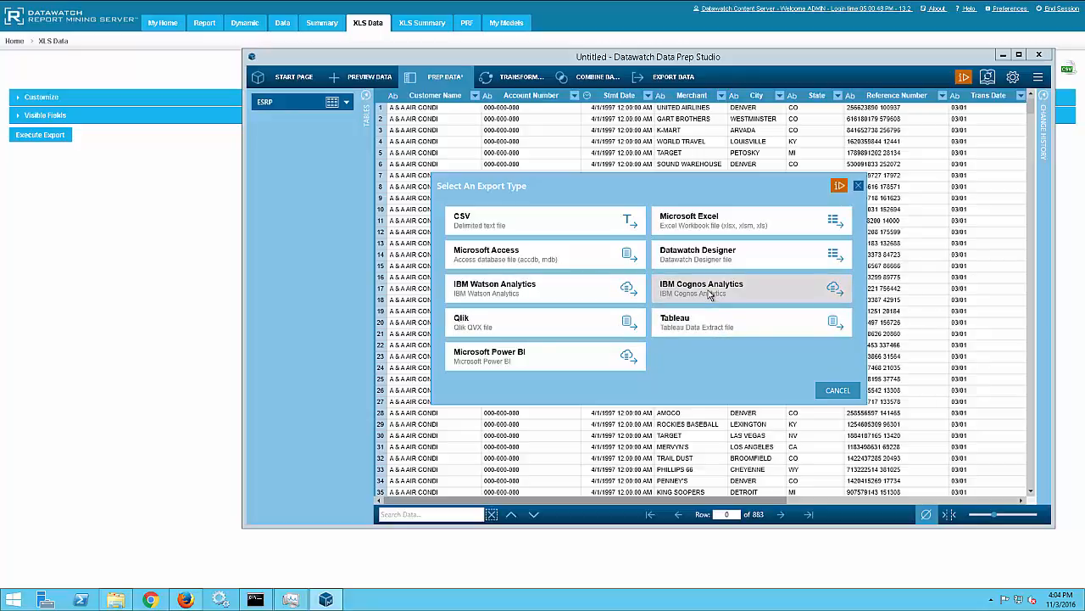
click(580, 293)
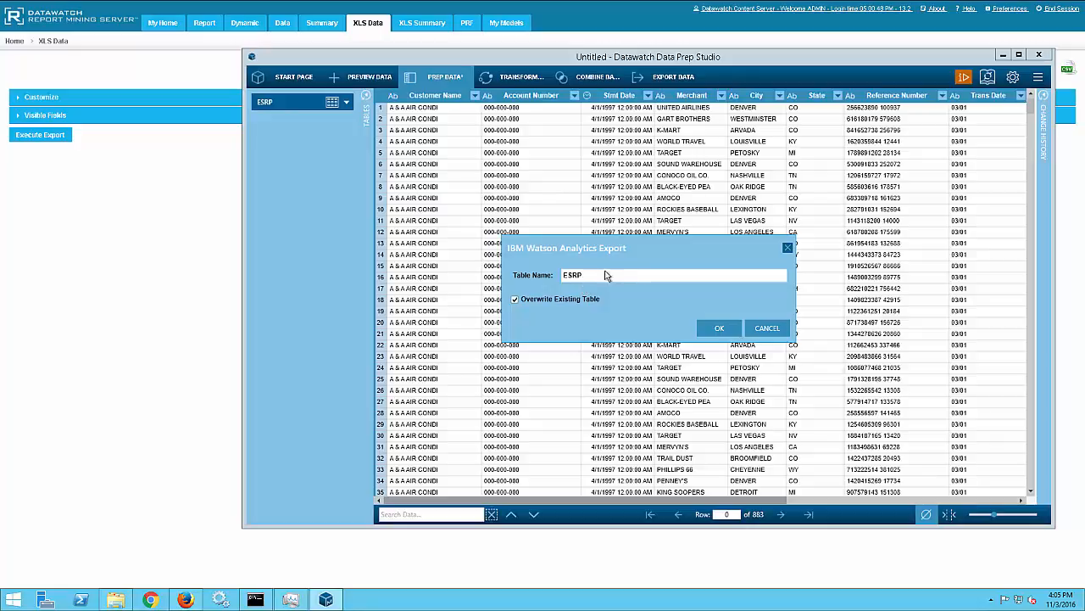
click(719, 328)
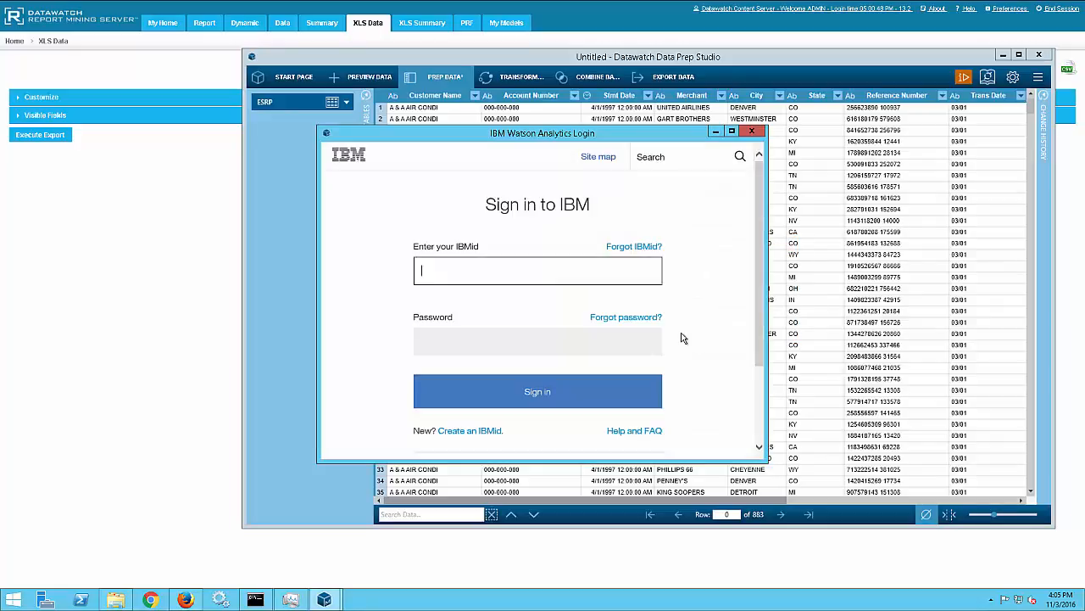
- Sign in to IBM with the saved IBMid and password, continue with the IBM Professional account, and finish the export
text(b)
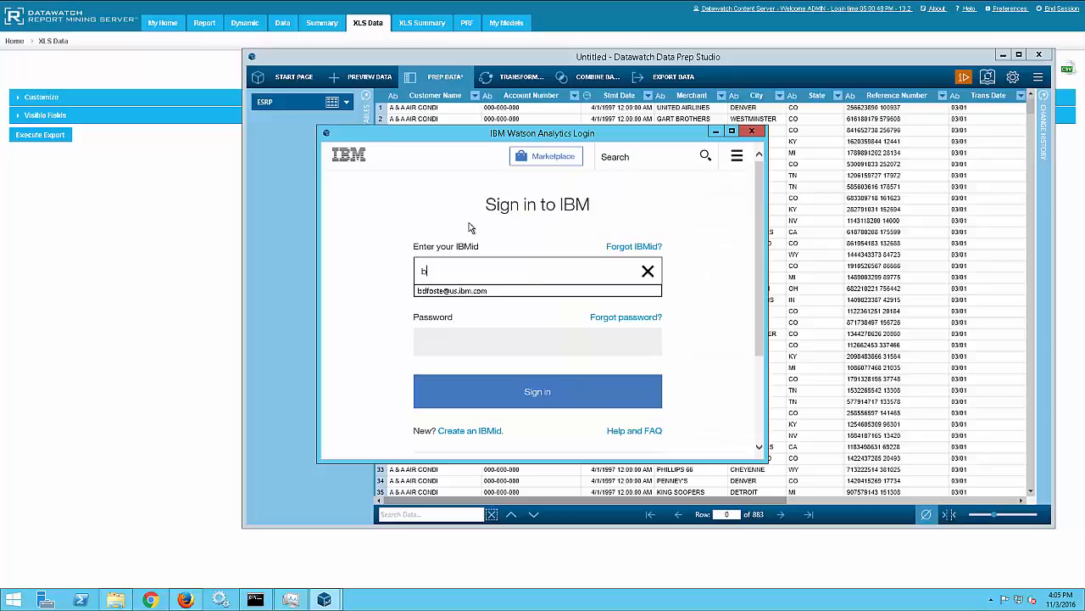
click(462, 293)
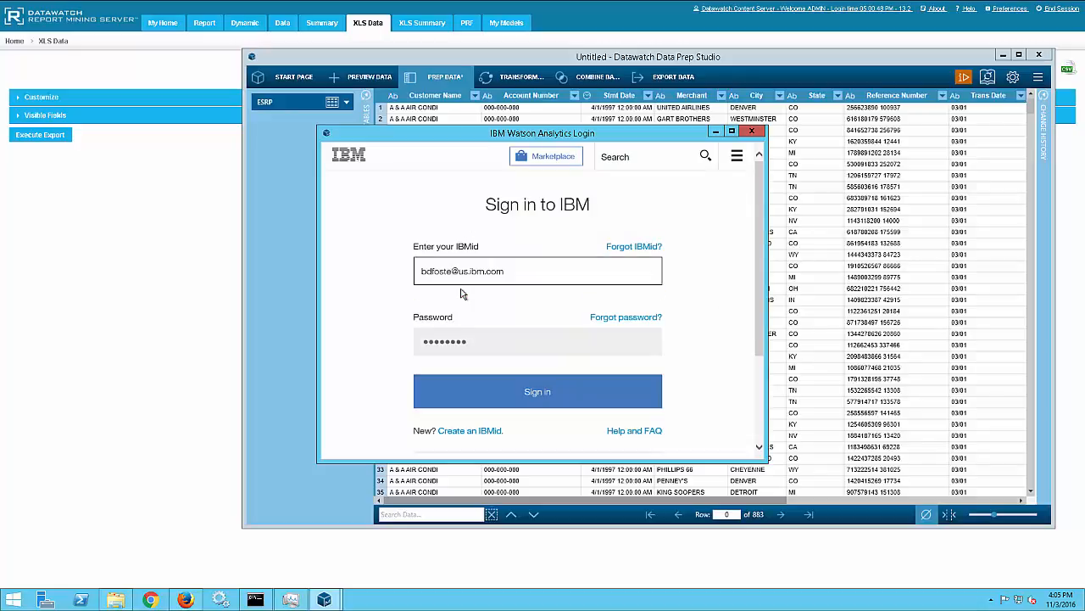
click(530, 393)
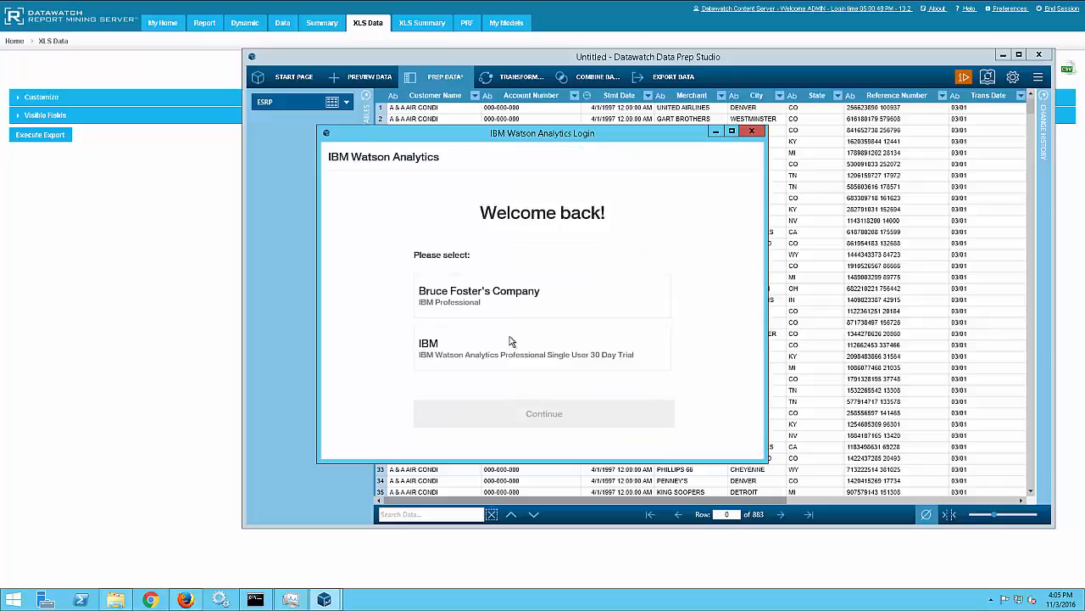
click(485, 291)
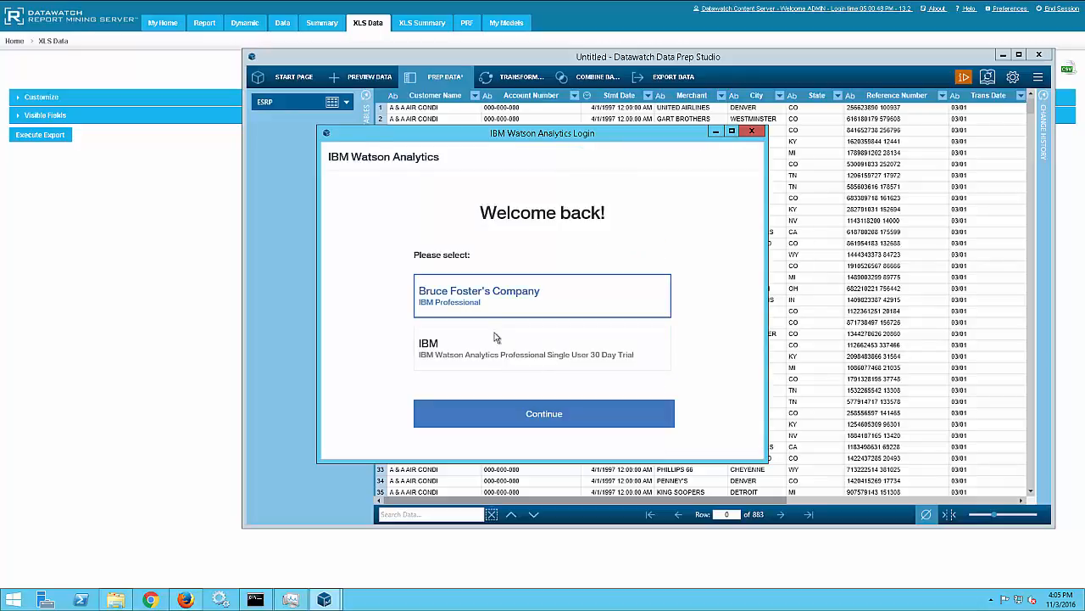
click(542, 412)
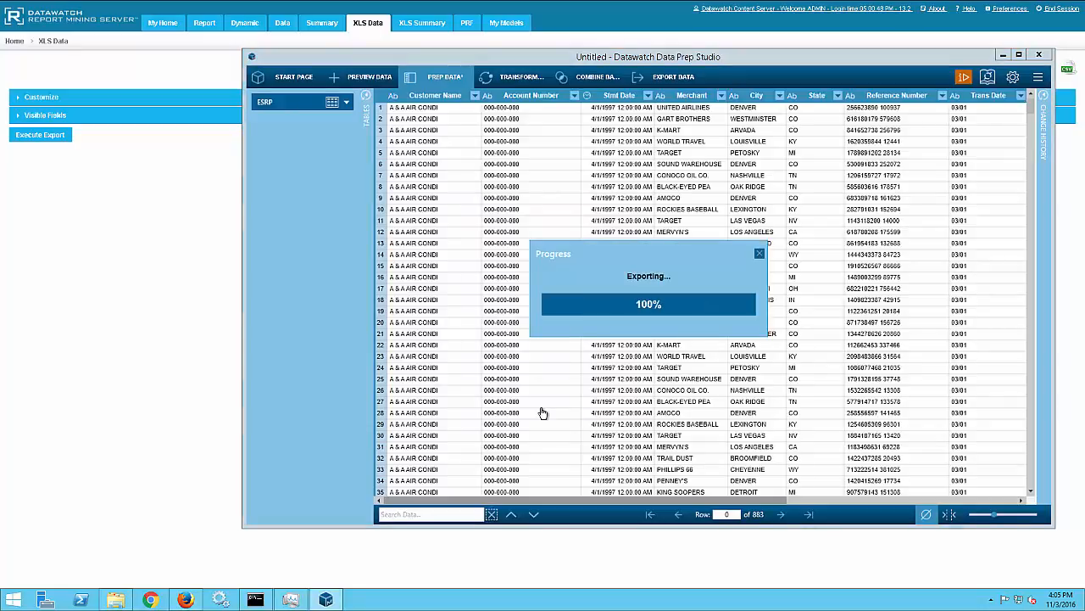
click(800, 347)
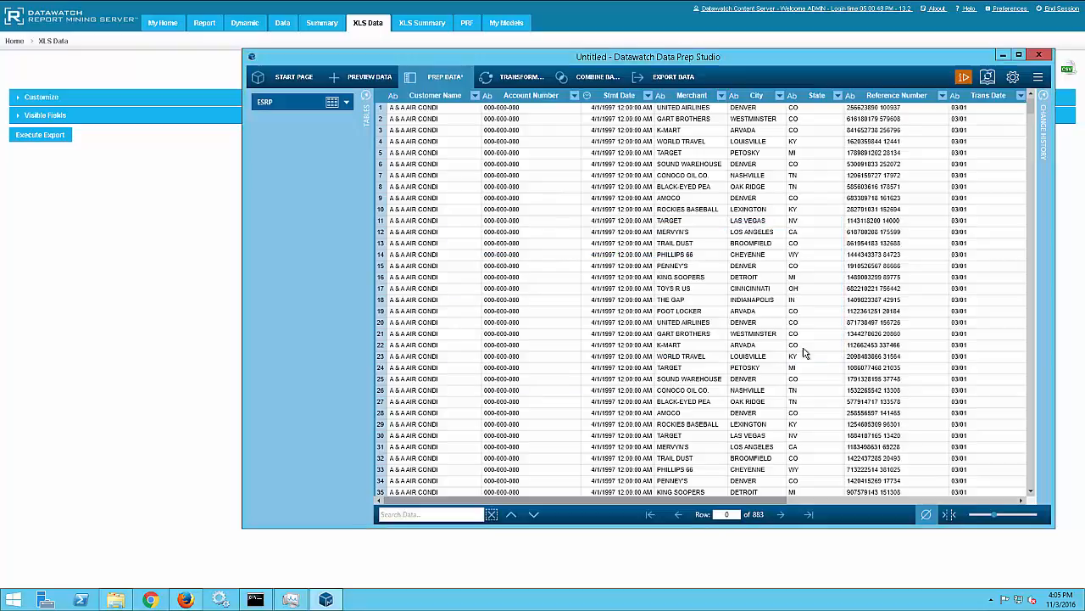
- Minimize Data Prep Studio and open the IBM Watson Analytics site in a new Firefox tab
click(1004, 55)
mouse_move(302, 2)
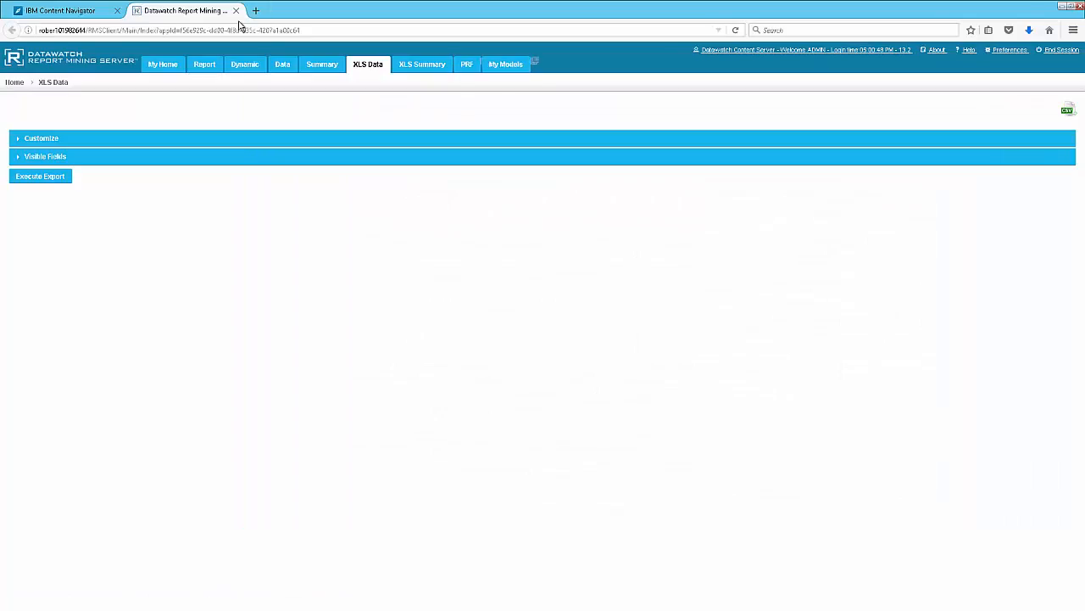
click(256, 11)
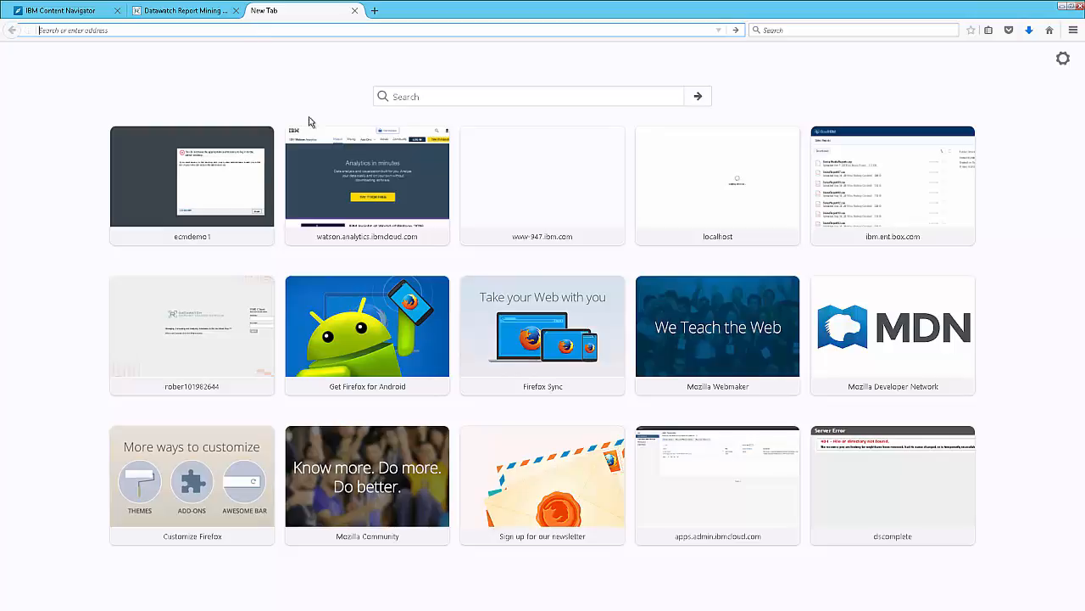
click(337, 159)
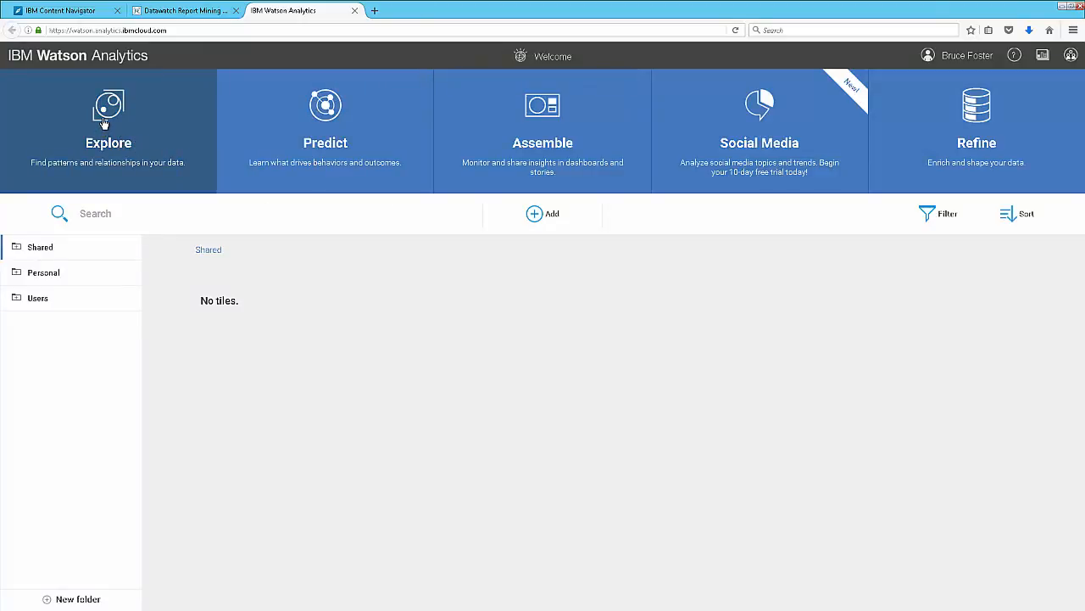
- Create a new exploration from the ESRP data set in the Personal folder
click(104, 123)
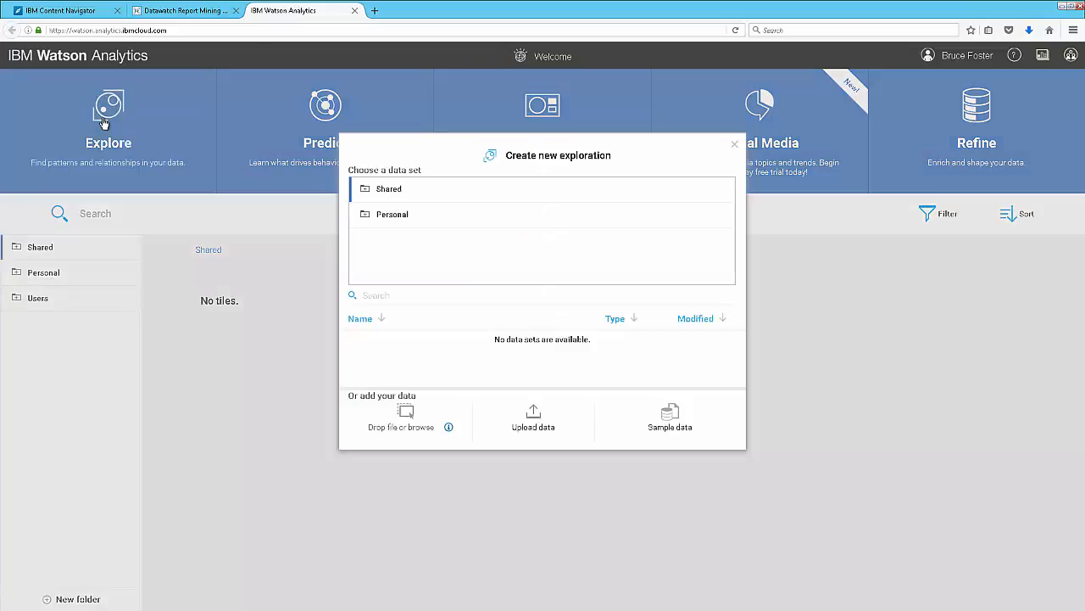
click(369, 218)
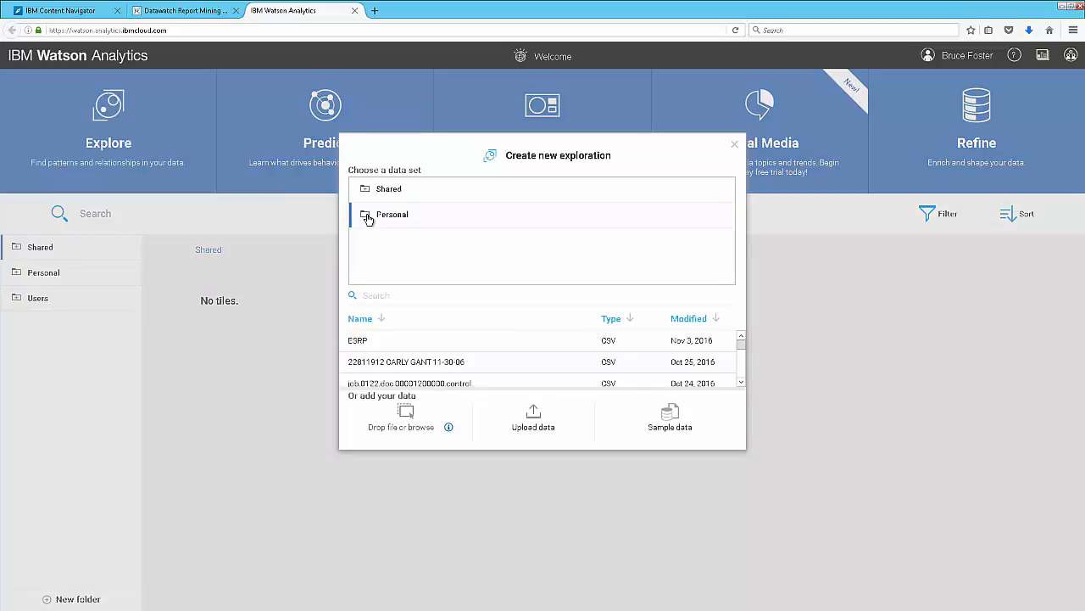
click(379, 340)
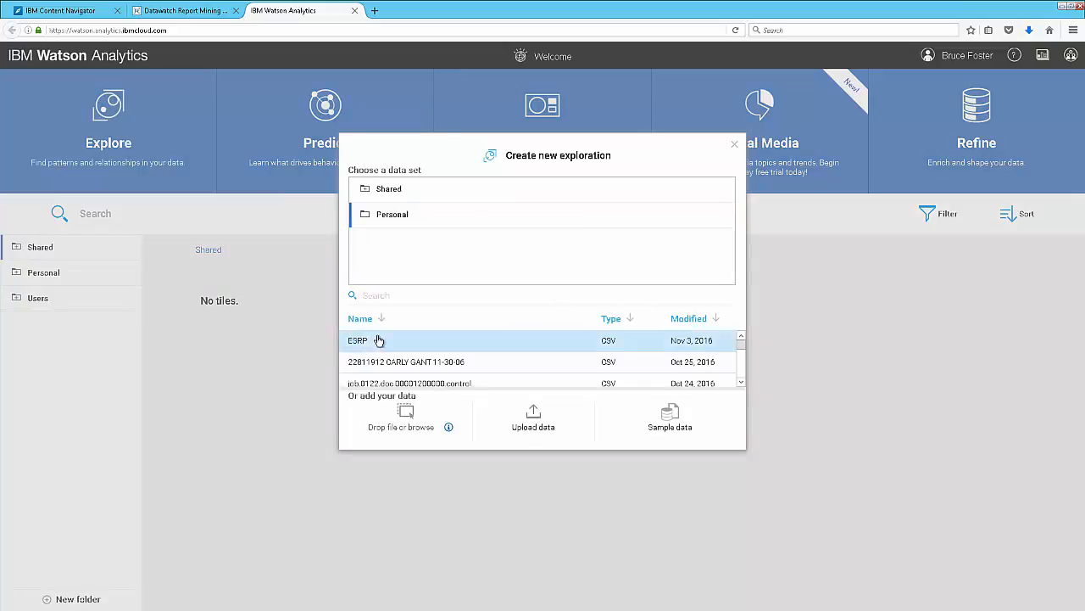
click(357, 345)
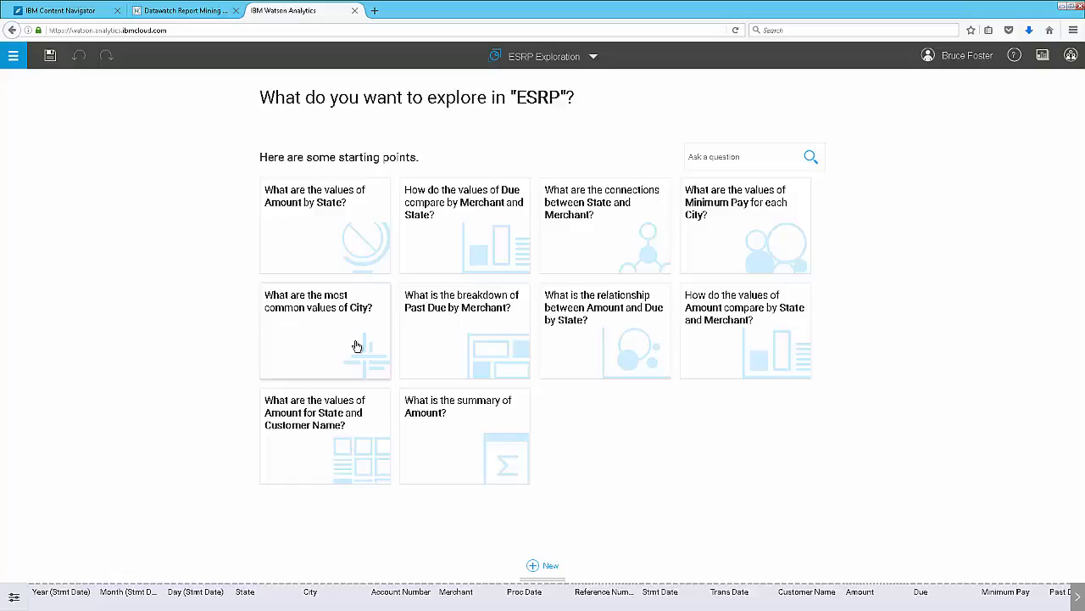
- Open the suggested starting point "What are the values of Amount for State and Customer Name?"
click(315, 425)
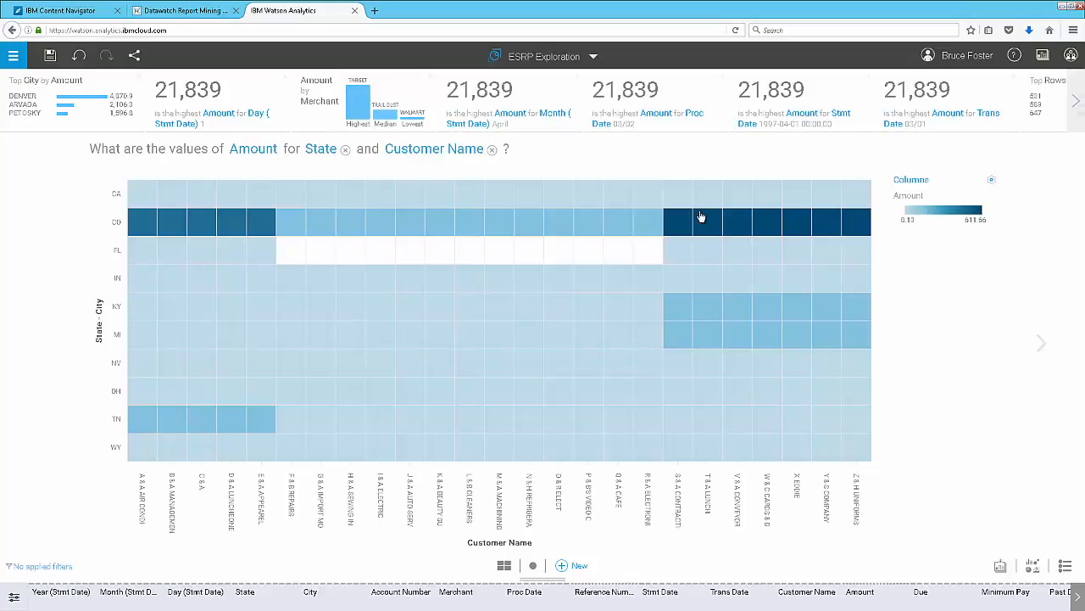
mouse_move(705, 224)
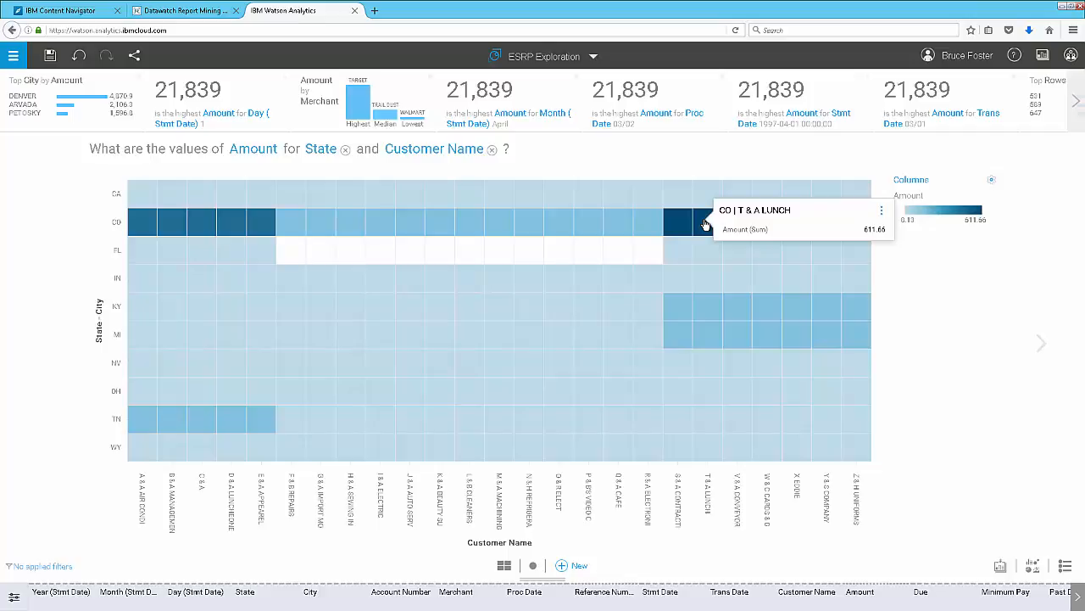
key(F11)
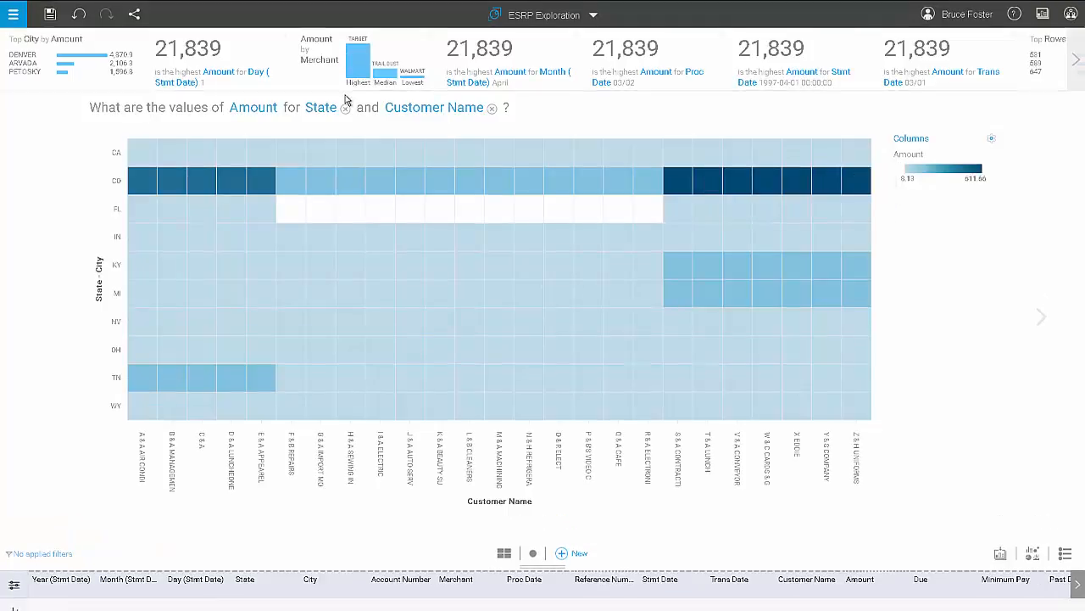
- Add a new page to the exploration from the Amount by Merchant insight
mouse_move(353, 69)
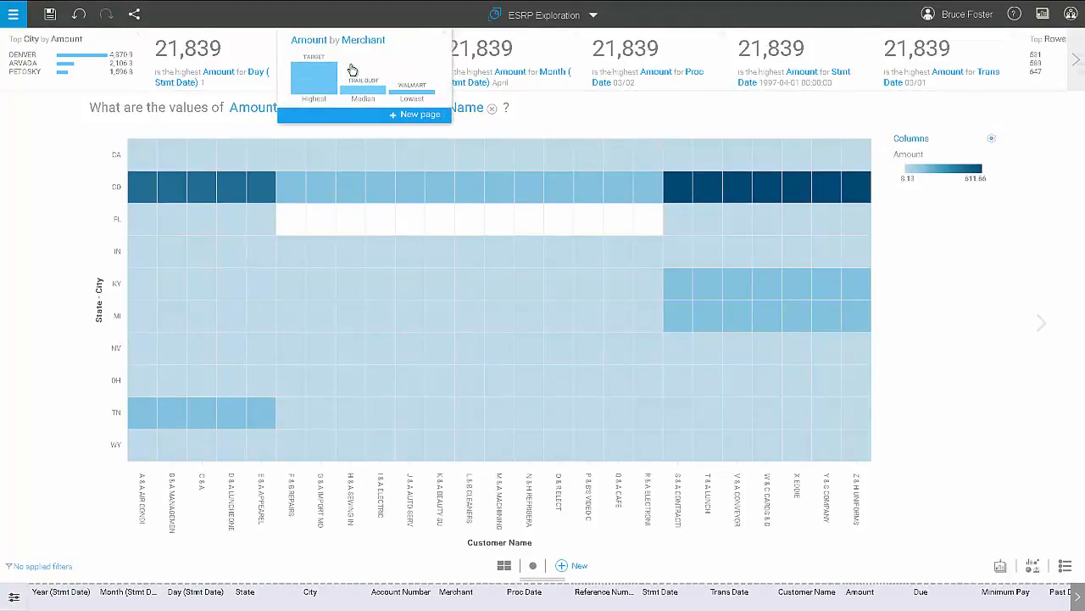
click(428, 119)
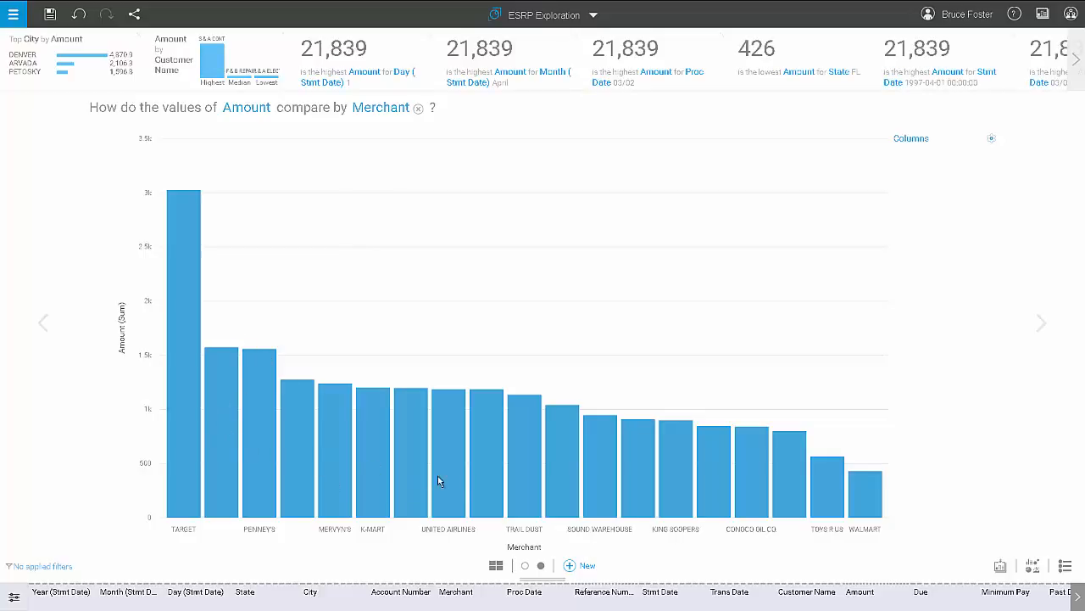
mouse_move(625, 482)
mouse_move(606, 432)
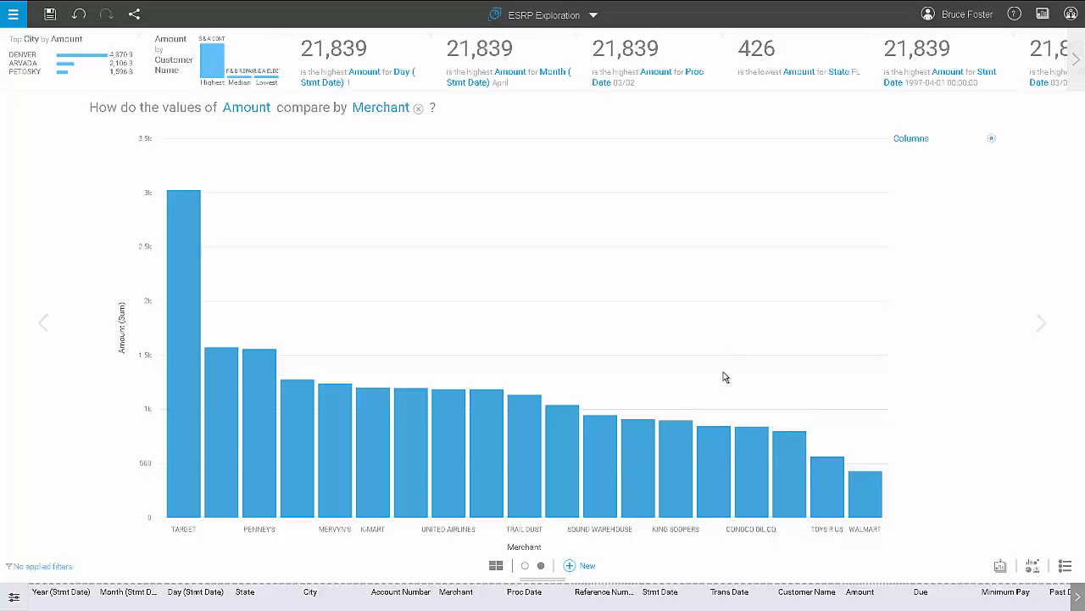